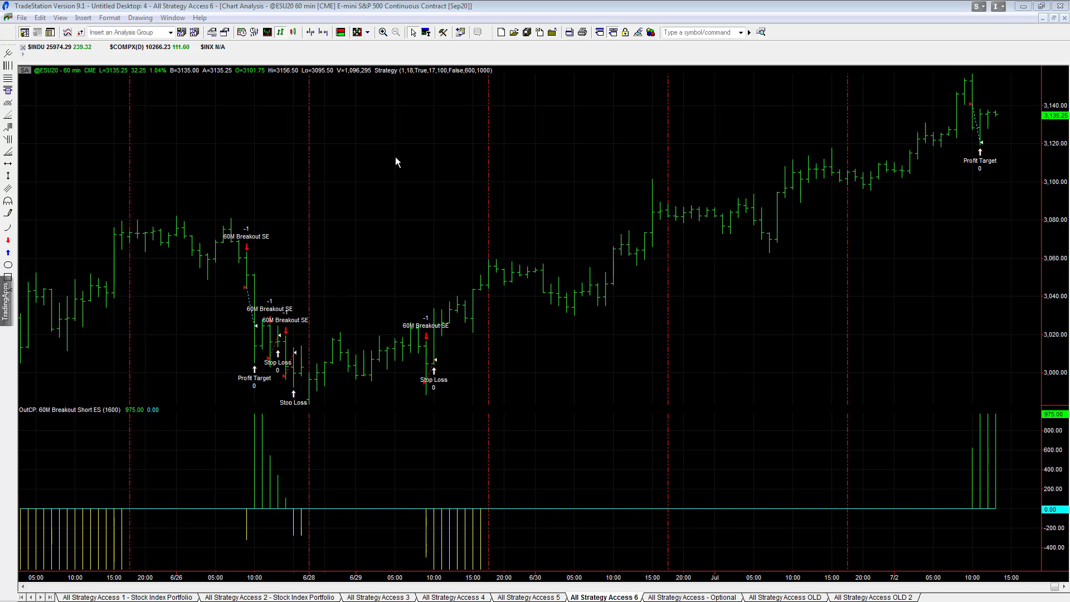
Step: Compress the bar spacing of the 60M Breakout Short ES chart twice and open its strategy performance report in a wider window
click(310, 35)
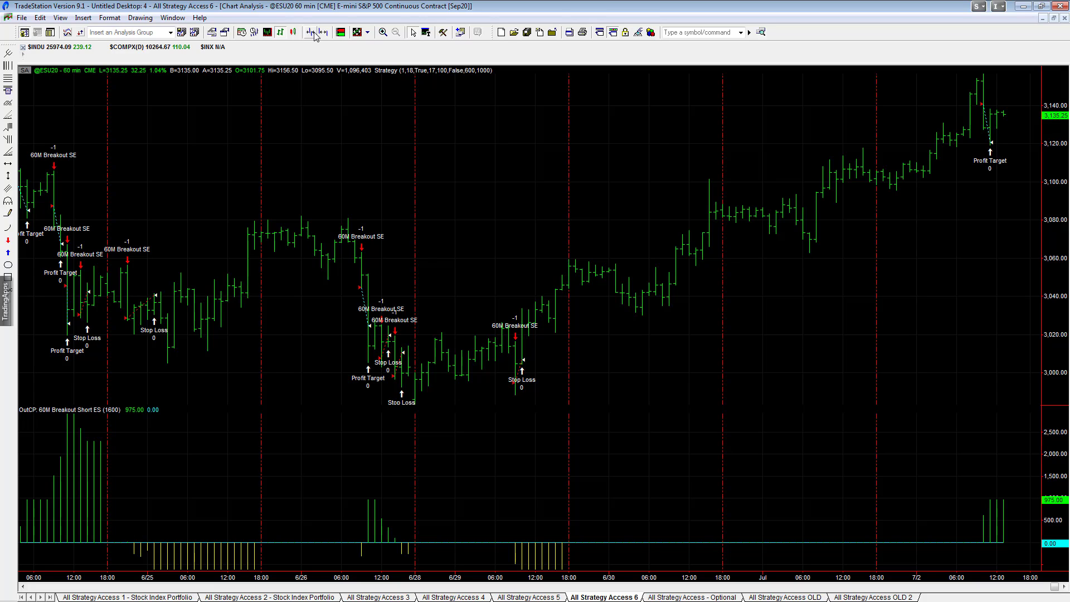
click(315, 34)
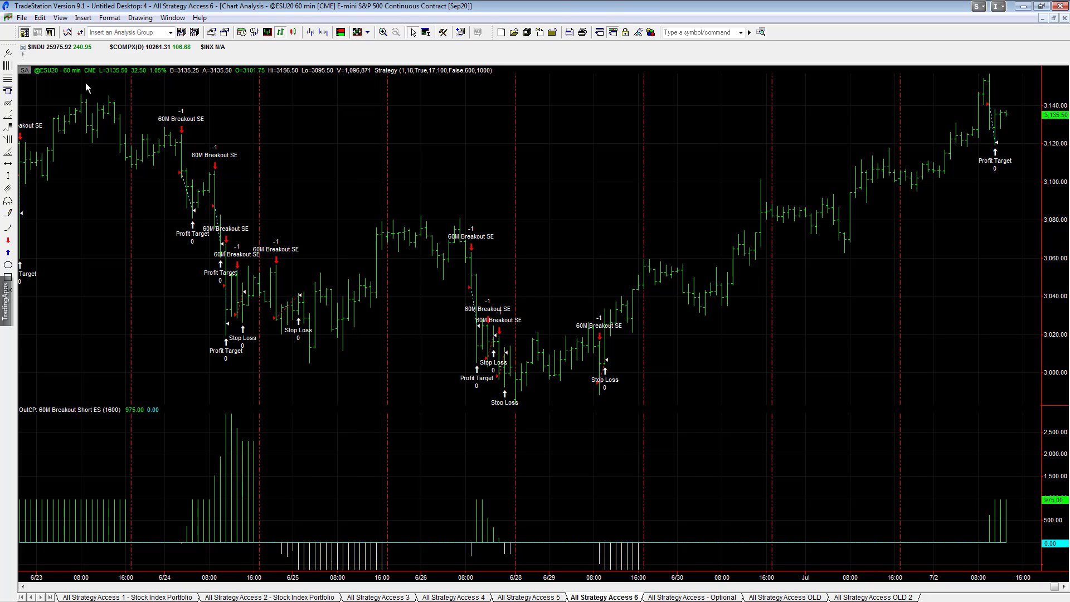
key(alt+shift+p)
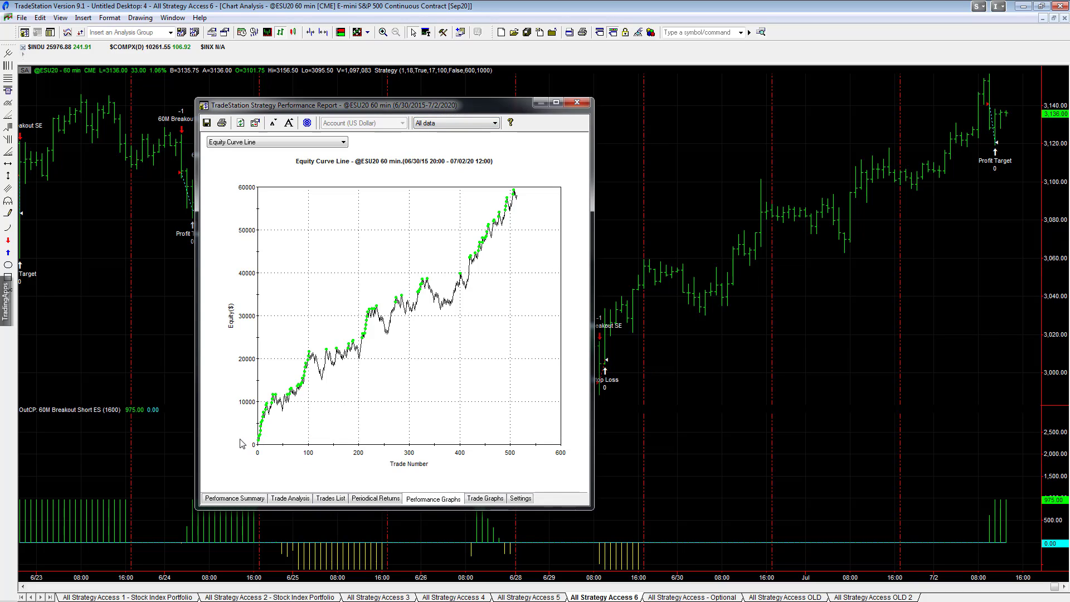
drag(592, 310, 629, 310)
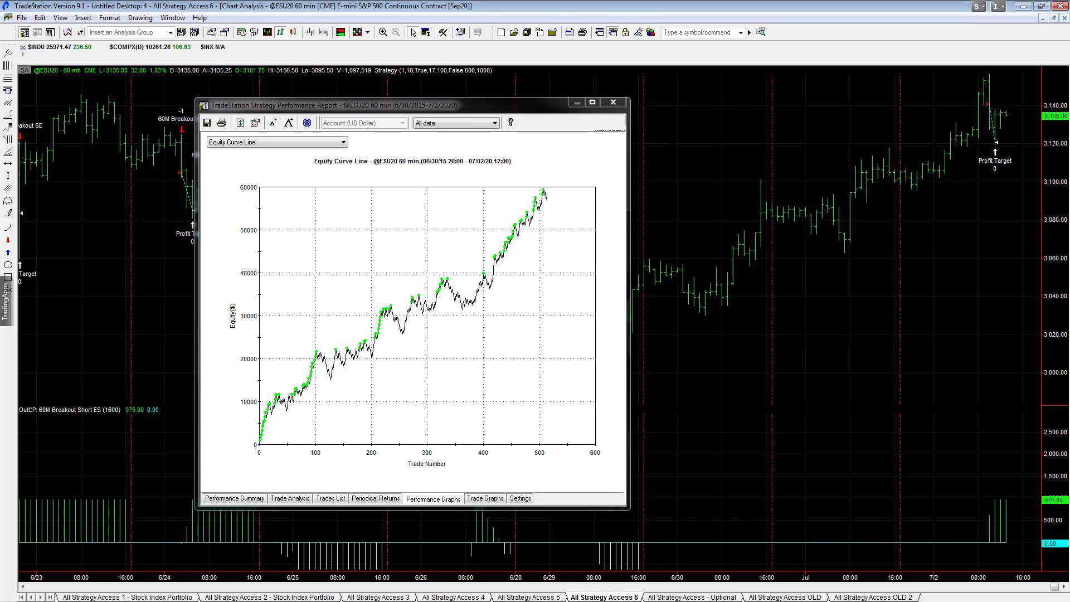
Step: Mark the latest rise, the preceding drawdown and a possible rollover on the equity curve with freehand strokes, and clear the markings
drag(490, 288, 559, 198)
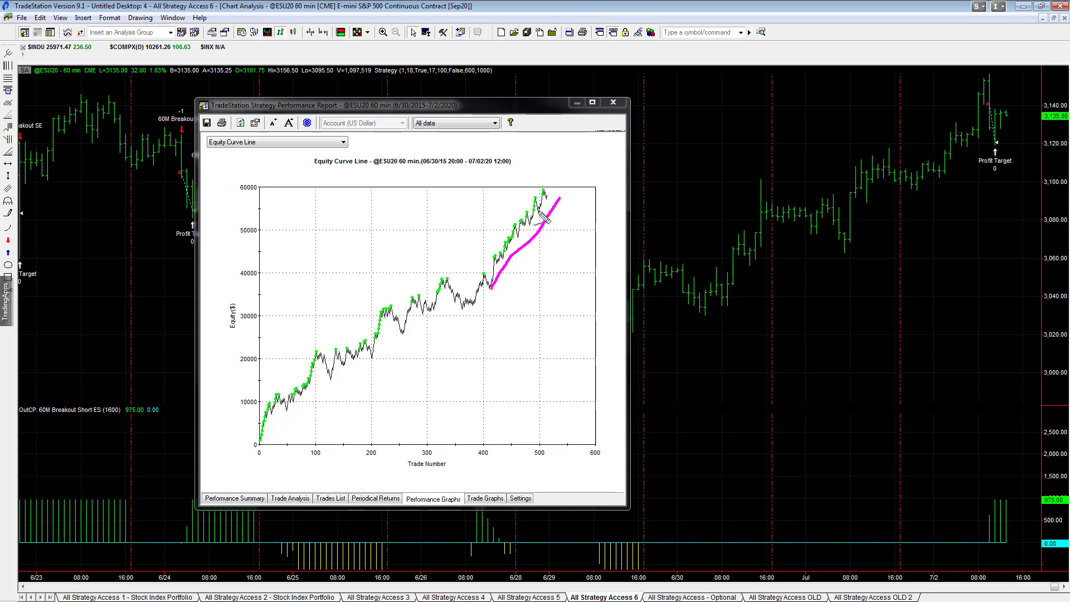
drag(441, 294, 472, 305)
mouse_move(458, 291)
mouse_down()
mouse_move(482, 309)
mouse_move(466, 295)
mouse_move(475, 313)
mouse_move(587, 189)
mouse_move(521, 207)
mouse_move(597, 235)
mouse_up()
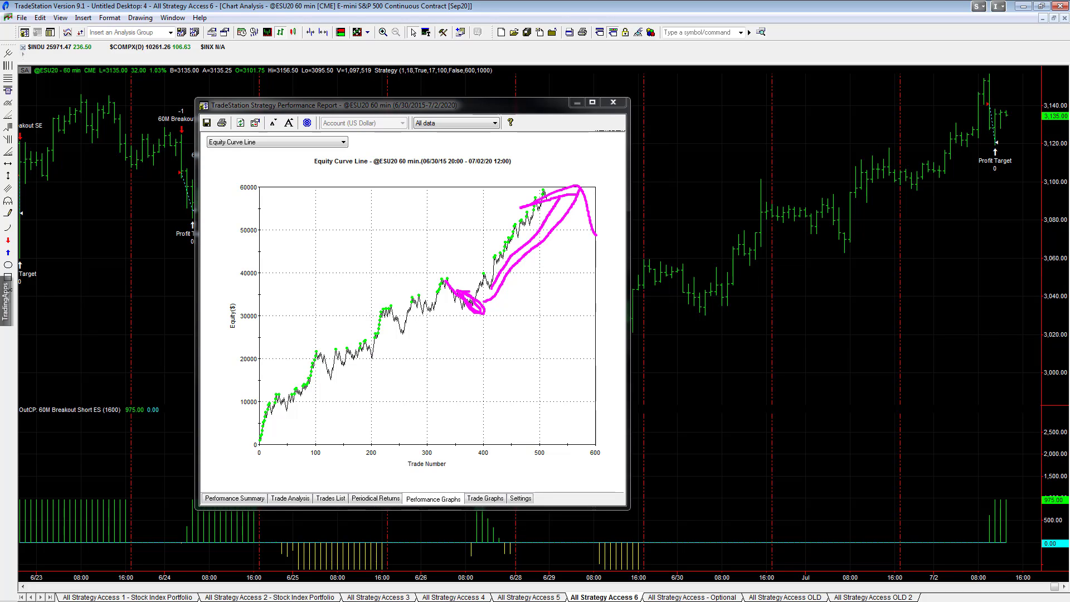
key(Escape)
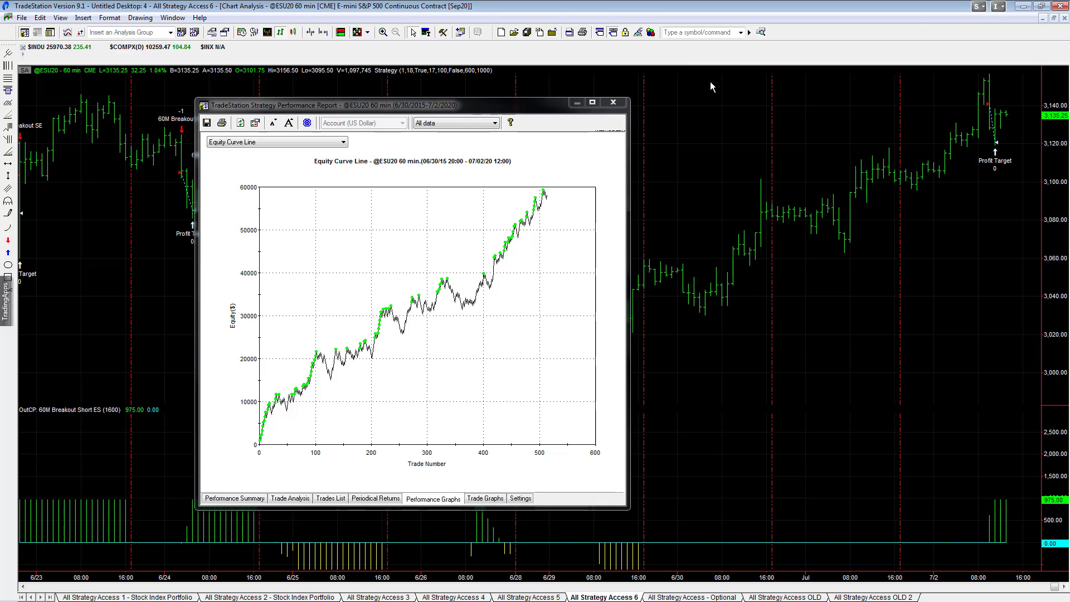
Step: Shift the performance report aside, handwrite "0-25%" over the lower part of the equity graph, and clear the writing
drag(451, 106, 403, 122)
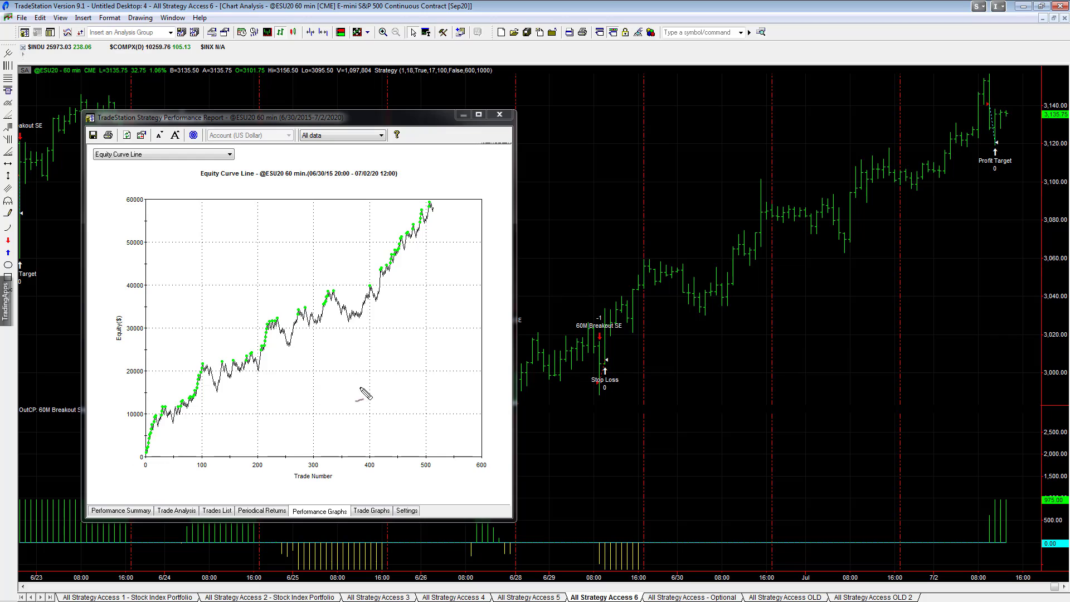
mouse_move(363, 387)
mouse_down()
mouse_move(335, 396)
mouse_move(372, 410)
mouse_move(348, 389)
mouse_move(401, 399)
mouse_move(450, 385)
mouse_move(441, 413)
mouse_move(478, 423)
mouse_up()
click(421, 417)
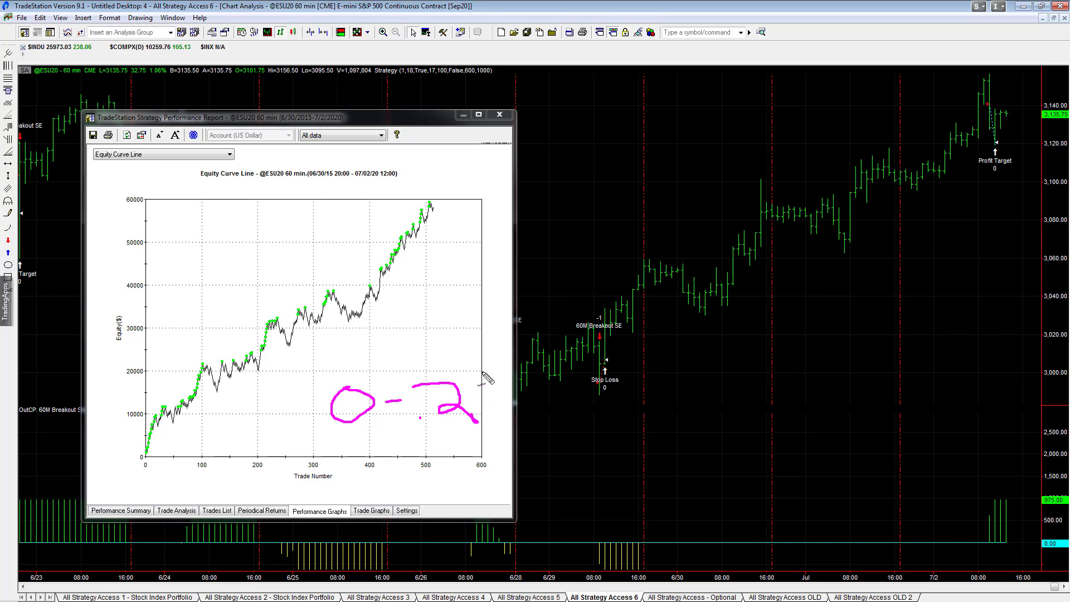
mouse_move(482, 371)
mouse_down()
mouse_move(475, 392)
mouse_move(488, 416)
mouse_move(476, 422)
mouse_move(504, 371)
mouse_move(511, 419)
mouse_move(525, 423)
mouse_up()
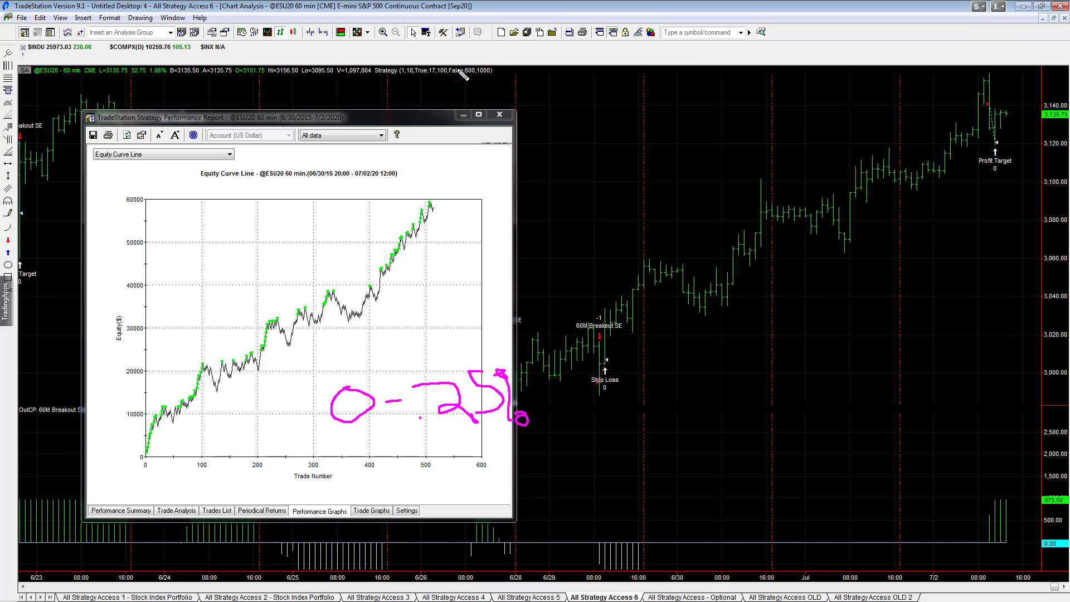
drag(469, 220, 477, 217)
key(Escape)
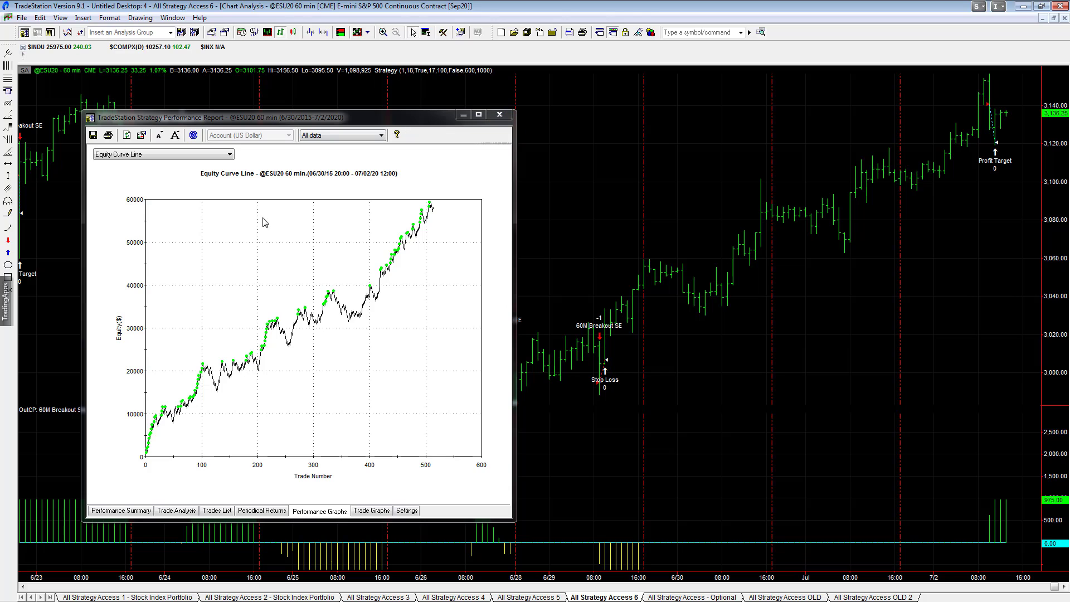
Step: Examine the average trade net profit and the trade-close maximum drawdown in the report's Performance Summary
click(121, 511)
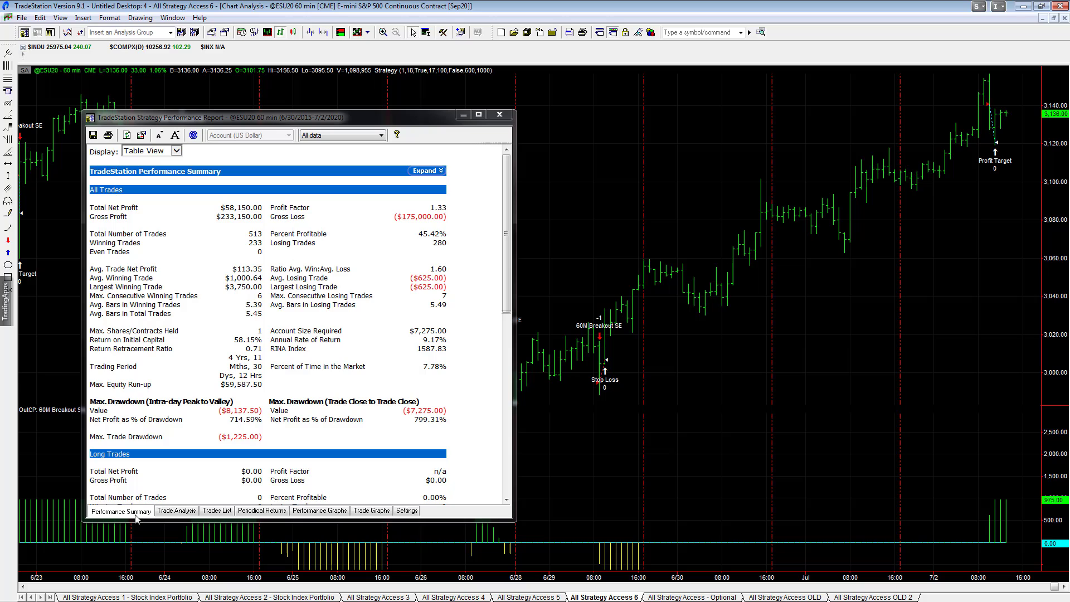
drag(237, 269, 263, 269)
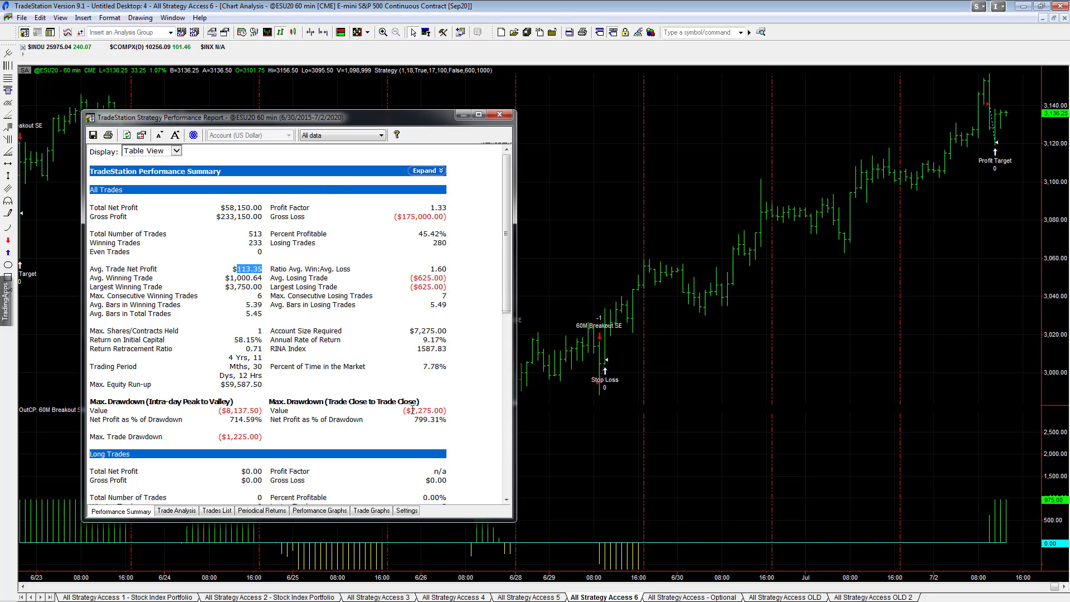
drag(413, 411, 447, 421)
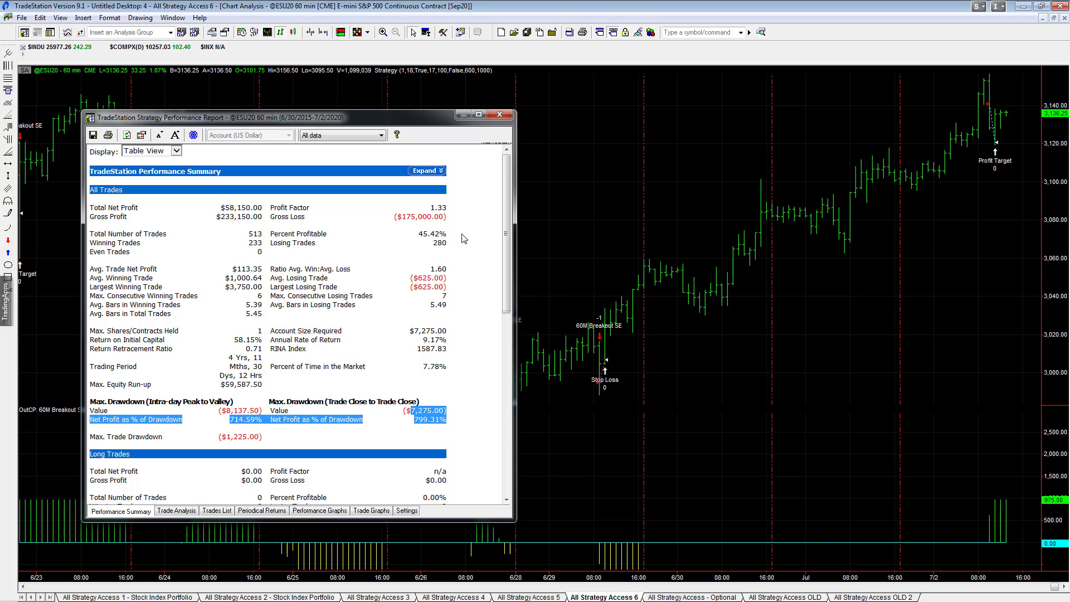
drag(508, 206, 517, 171)
click(475, 214)
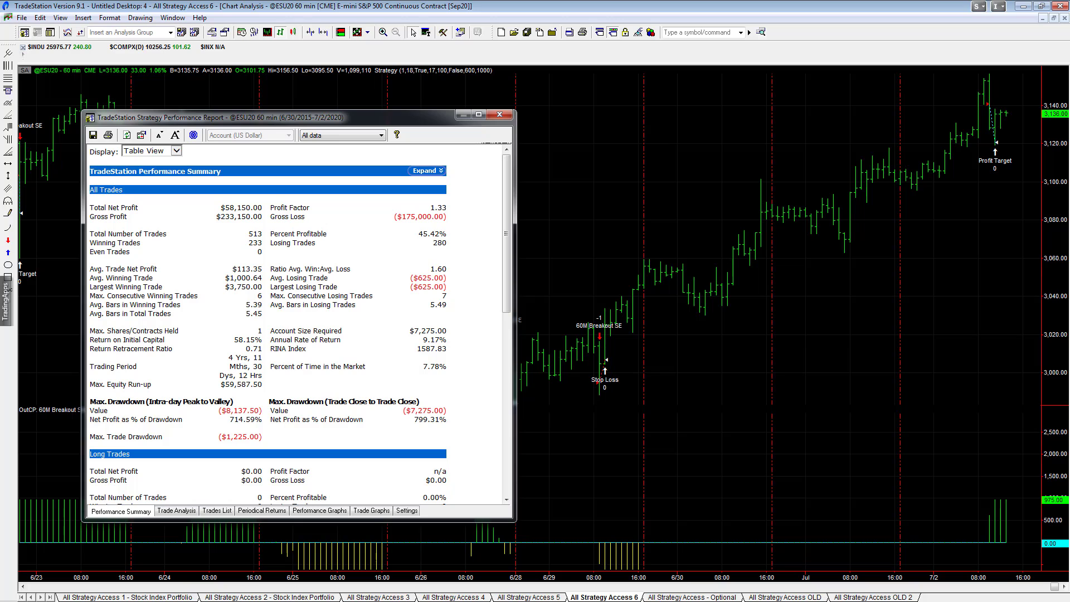
Step: Review the Asia ES IV Long chart in workspace All Strategy Access 2 and the enlarged NightTrader ES chart in All Strategy Access 1
click(270, 597)
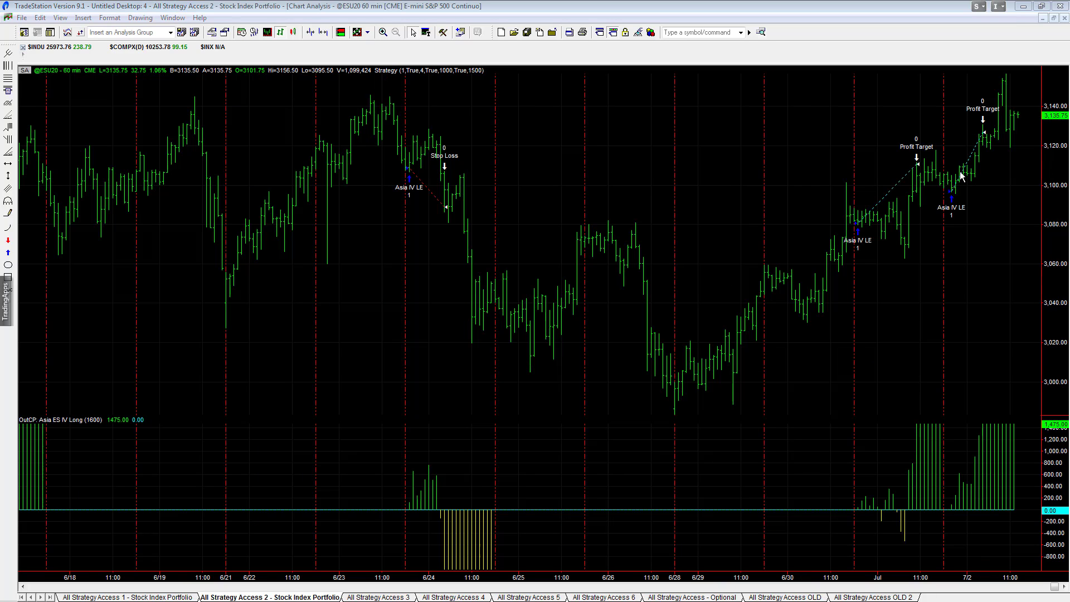
drag(881, 335, 985, 305)
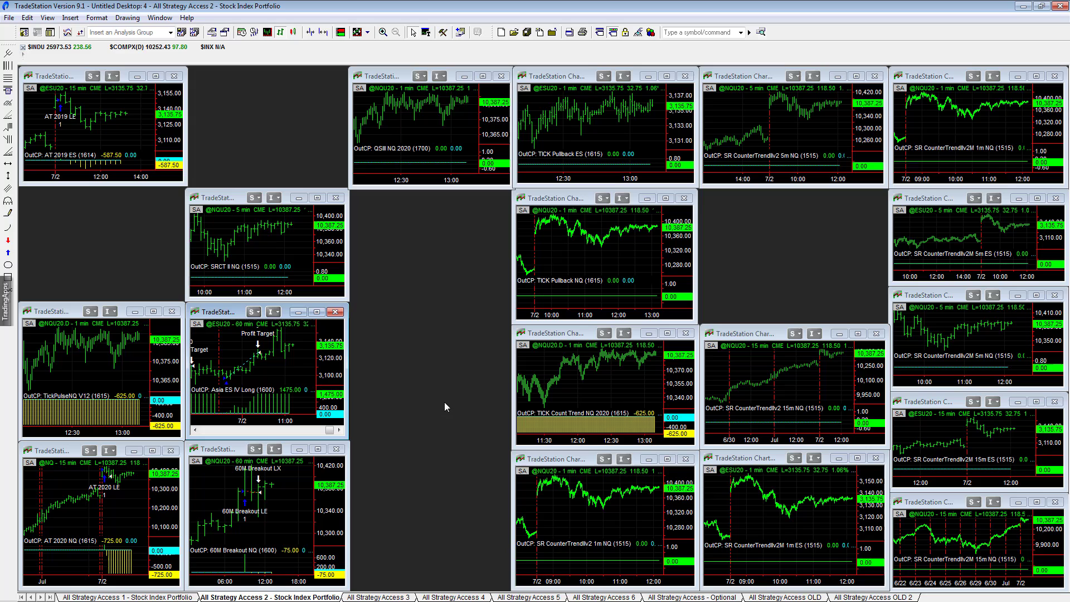
key(ctrl+Page_Up)
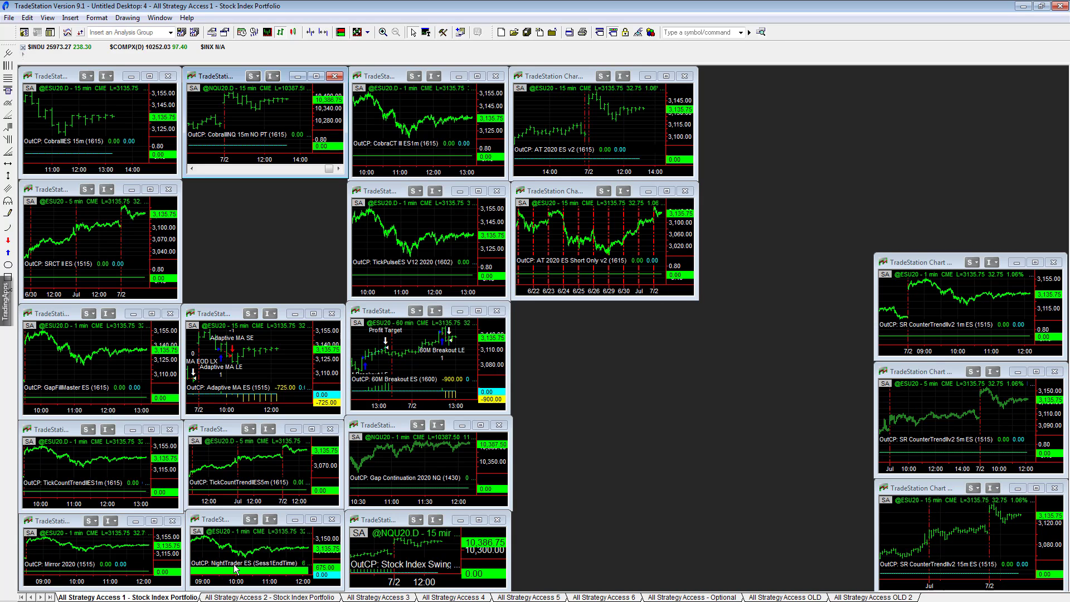
double_click(227, 522)
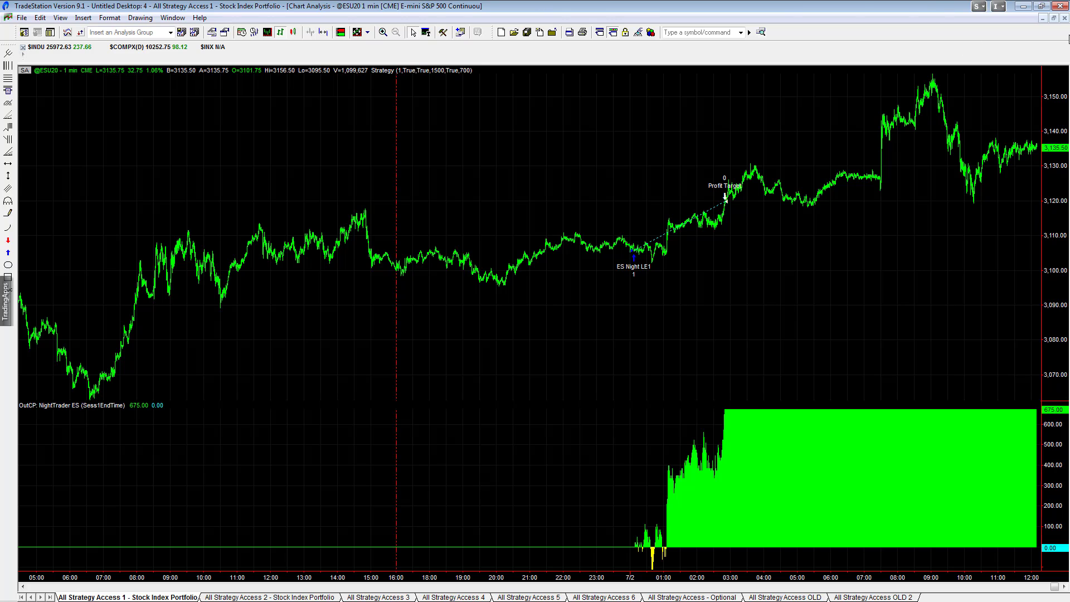
click(1054, 18)
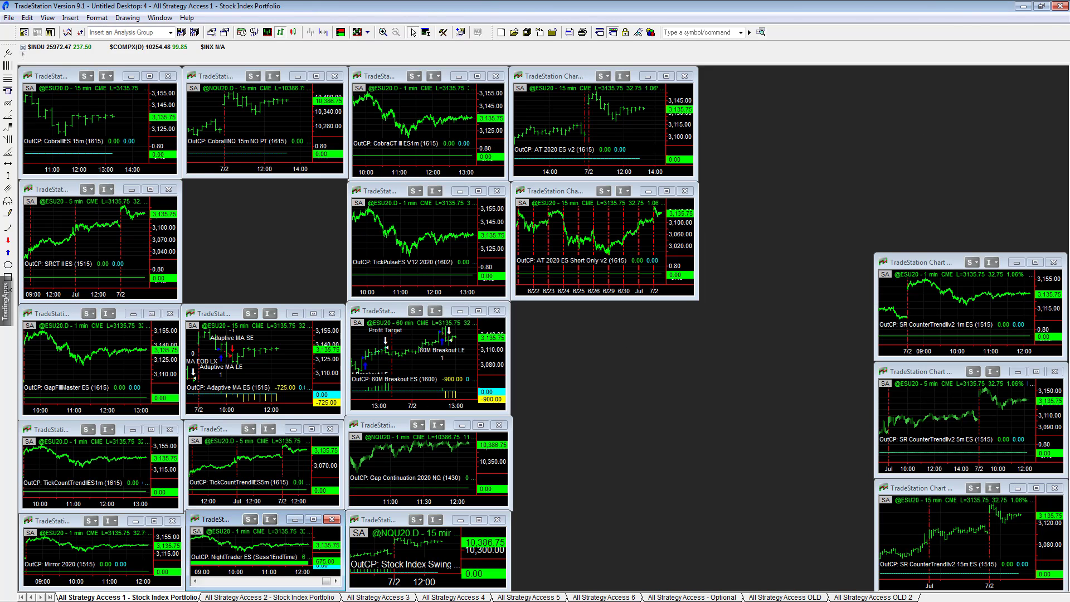
Step: Enlarge the 60M Breakout NQ chart in All Strategy Access 2, inspect the 07/02/20 11:00 exit bar's data, and restore the tiled layout
key(ctrl+Page_Down)
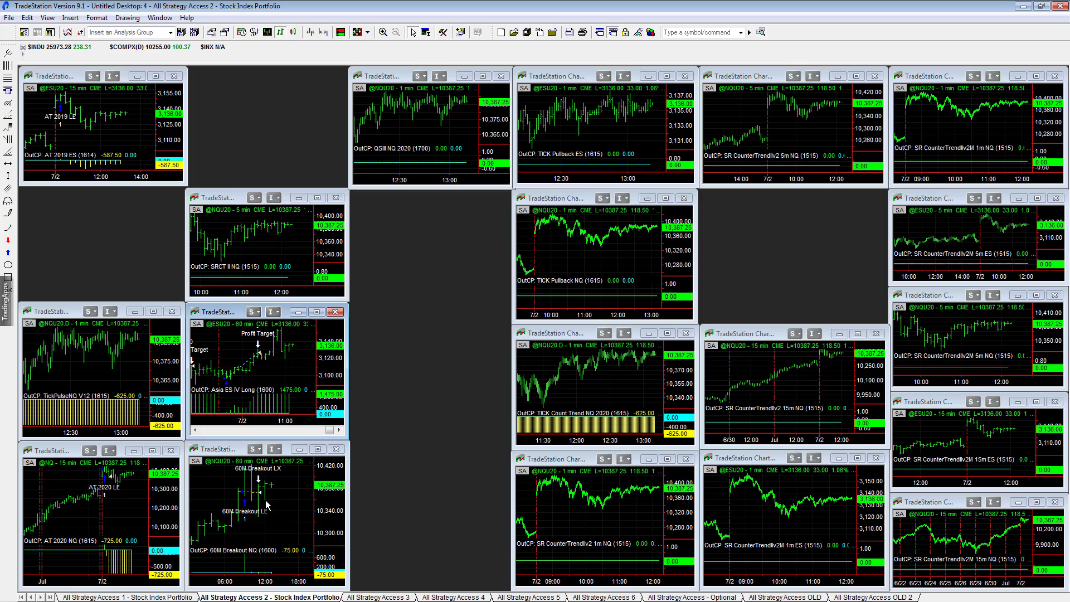
click(207, 453)
double_click(206, 453)
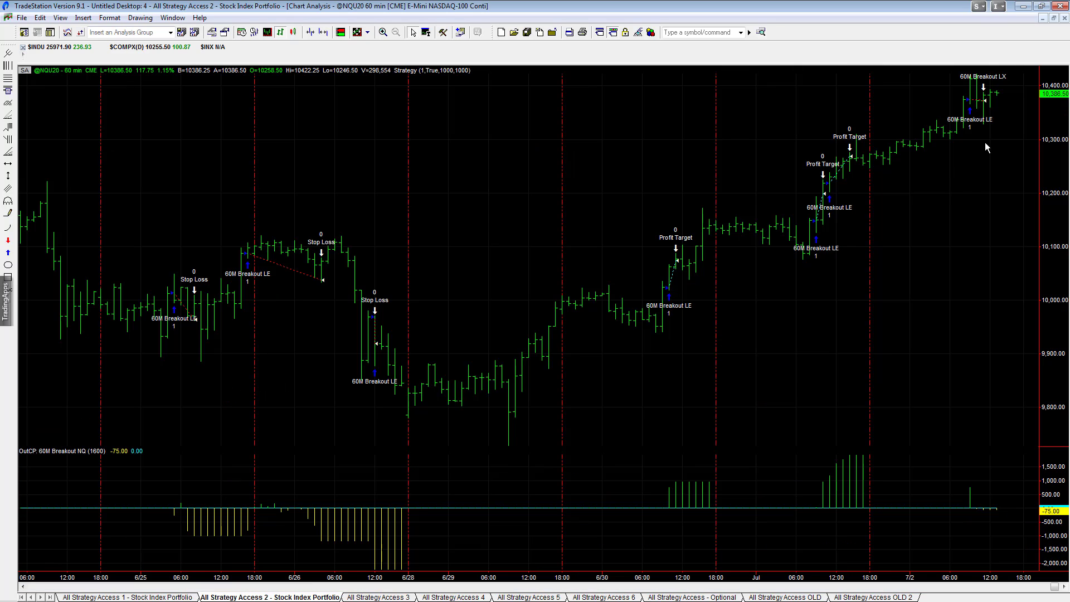
click(976, 158)
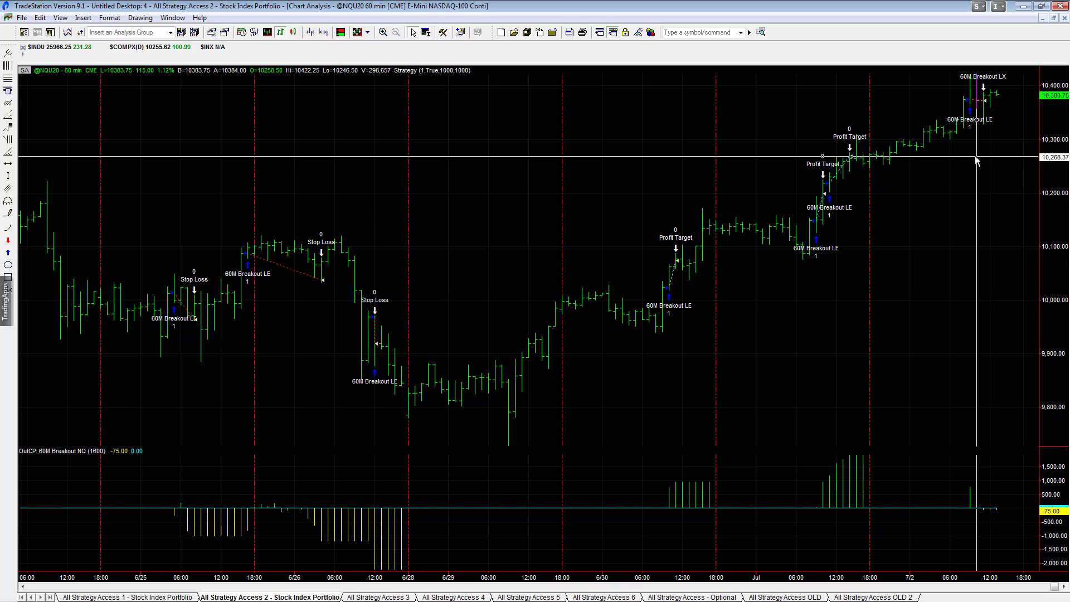
mouse_move(982, 158)
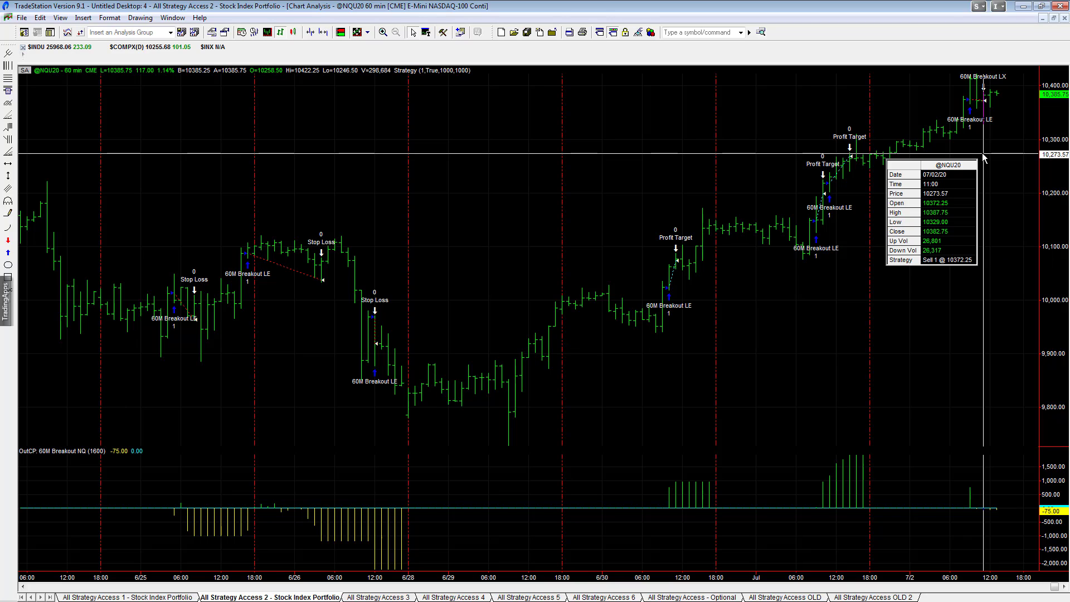
click(983, 158)
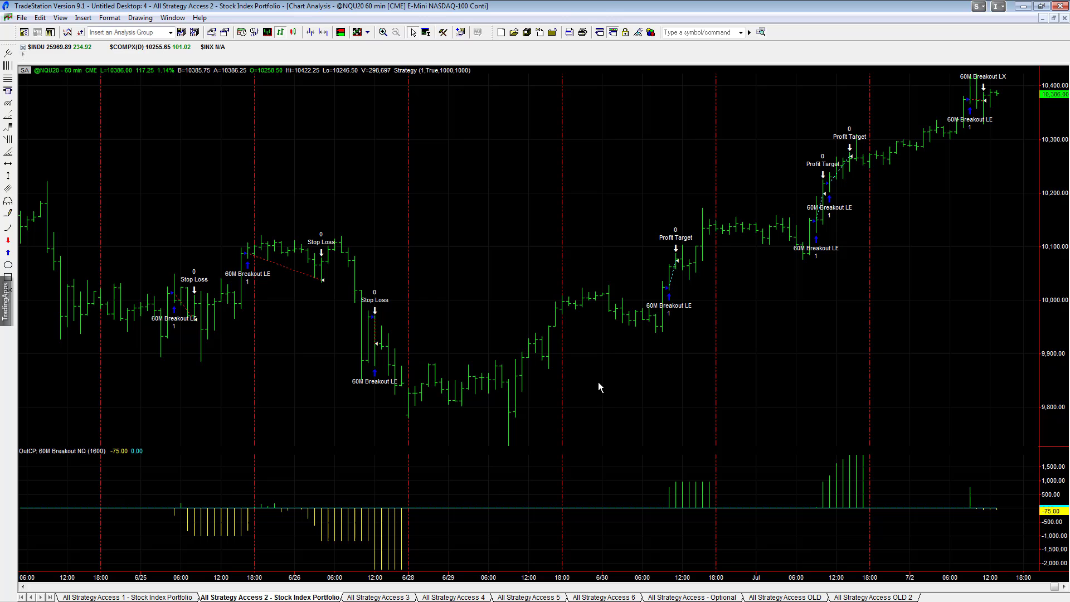
click(1053, 19)
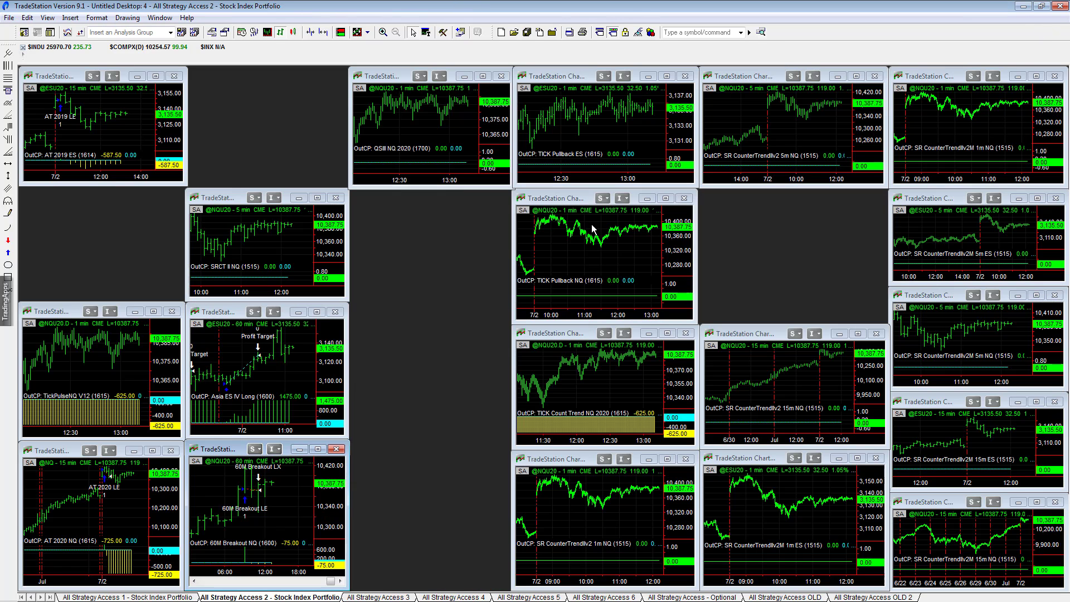
Step: Check the After Hours ES chart in workspace All Strategy Access 6 and return to the 60M Breakout Short ES chart
click(604, 597)
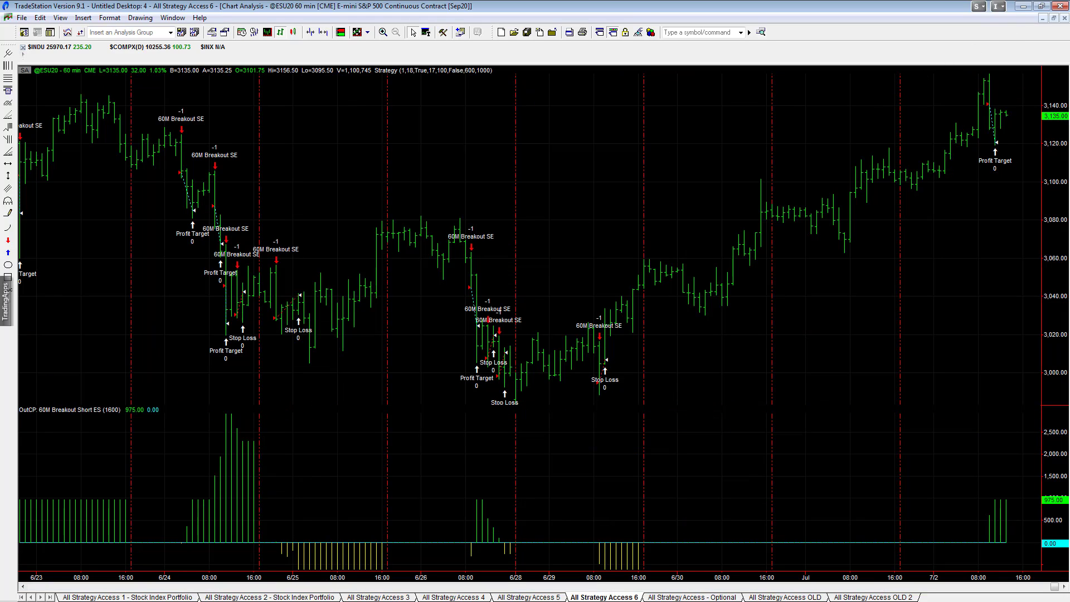
key(ctrl+Tab)
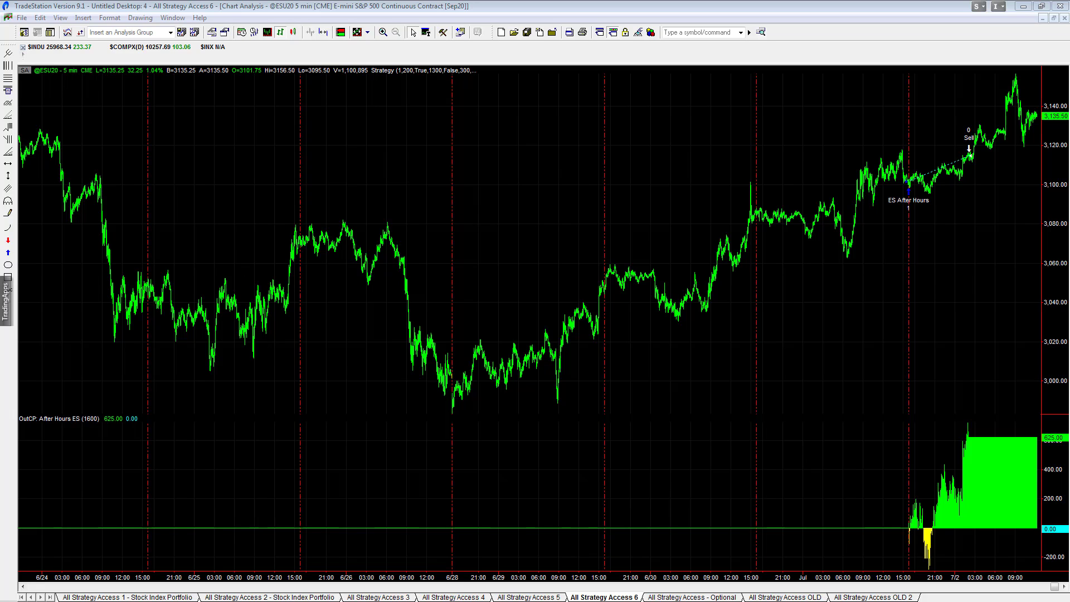
key(ctrl+Tab)
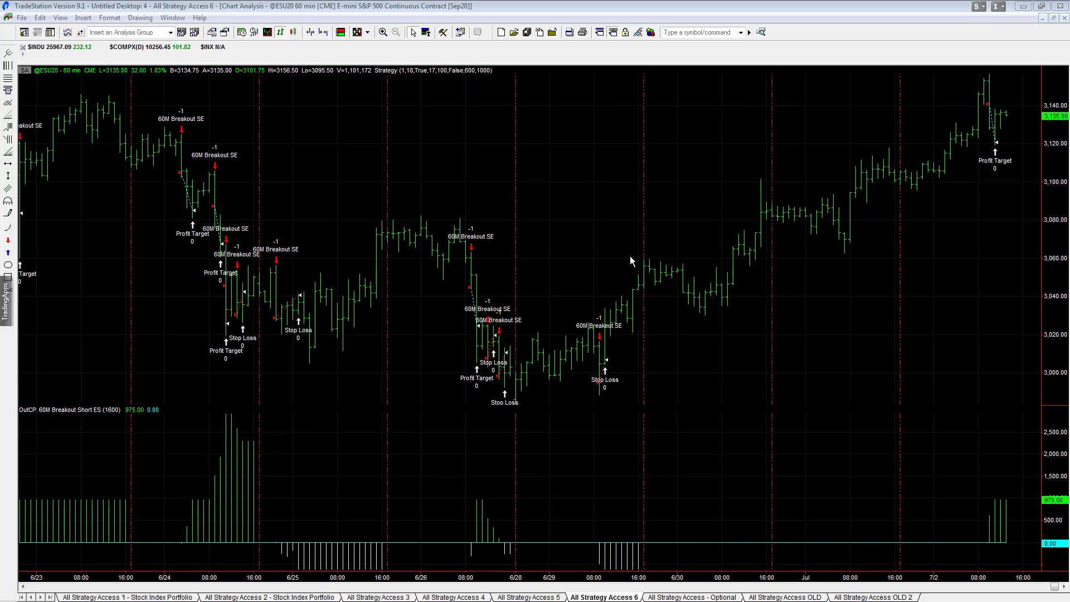